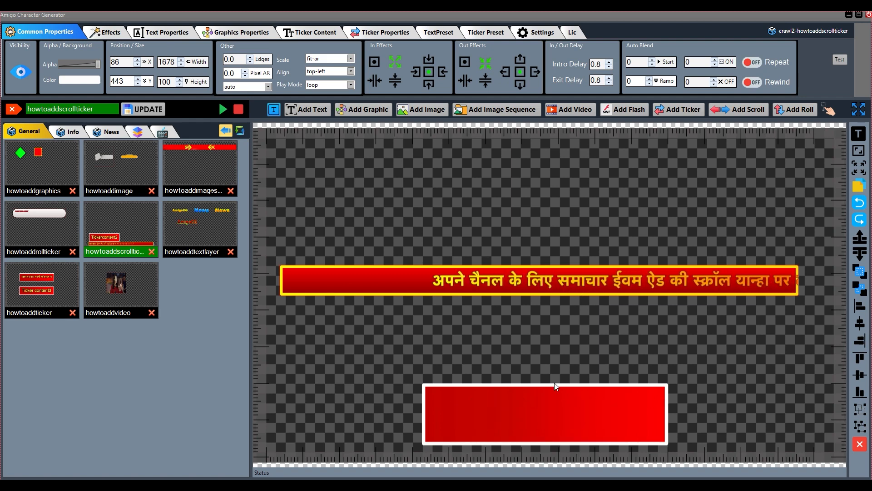
Open the red Hindi scroll in the Ticker Editor and examine its text and font setting
{"action": "left_click", "coordinate": [859, 137]}
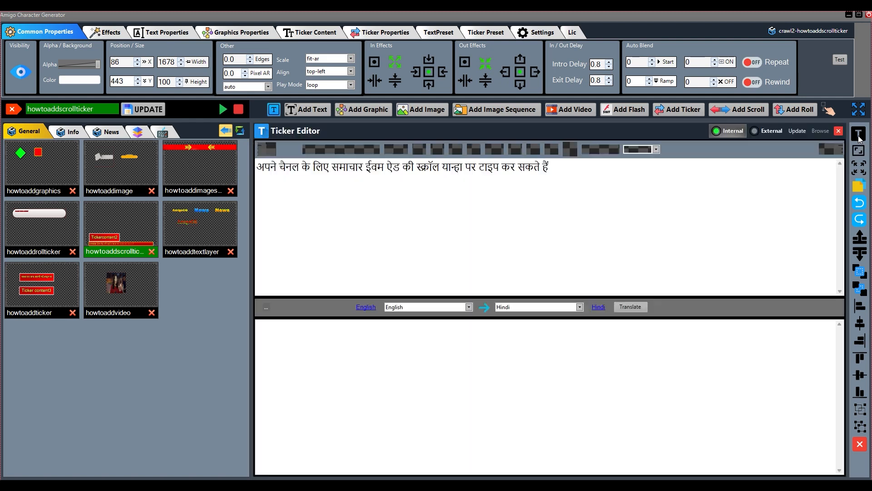
{"action": "left_click", "coordinate": [838, 131]}
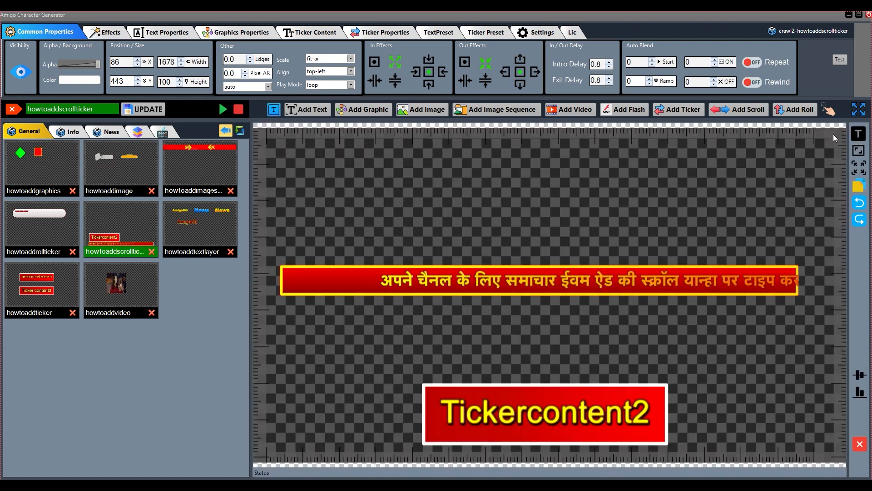
{"action": "double_click", "coordinate": [516, 282]}
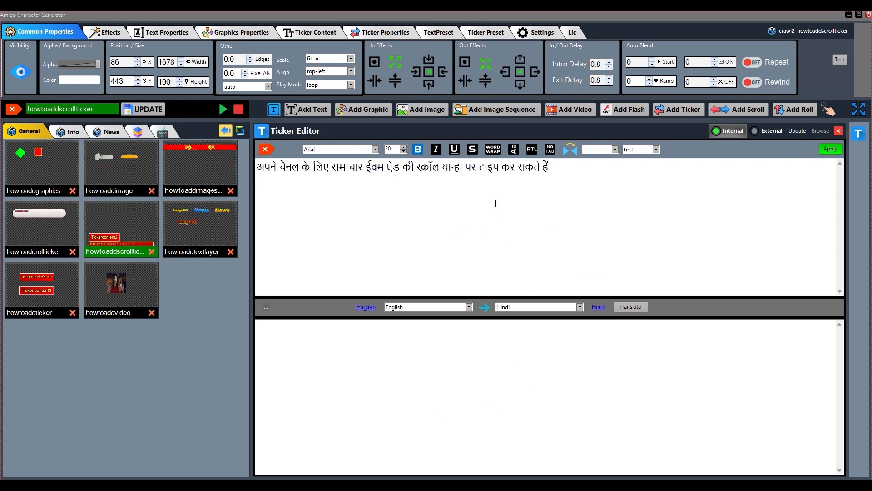
{"action": "left_click_drag", "start_coordinate": [549, 166], "coordinate": [255, 166]}
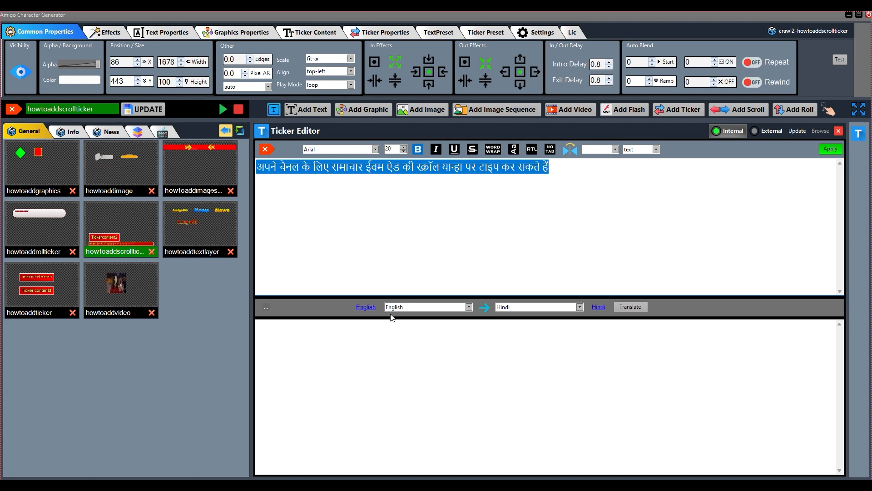
{"action": "left_click", "coordinate": [412, 183]}
{"action": "left_click", "coordinate": [376, 149]}
{"action": "left_click", "coordinate": [375, 149]}
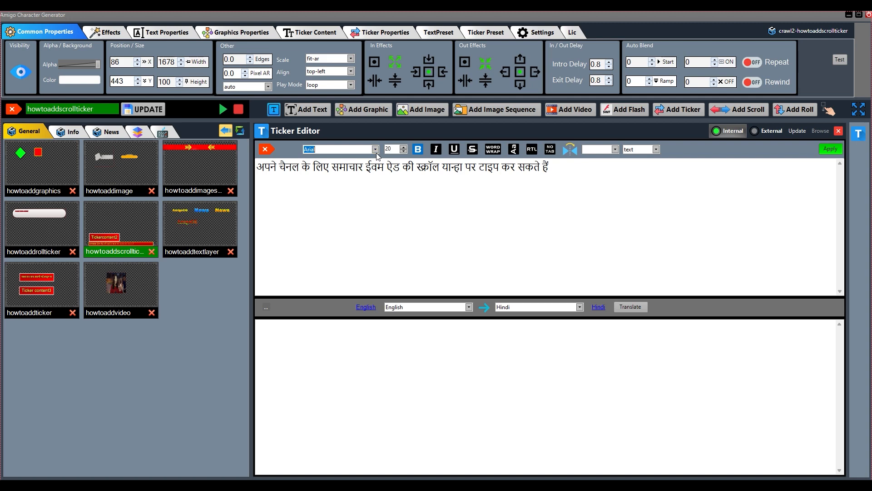
Go through the scroll text's size, bold, italic and other formatting options, and apply the editor's content
{"action": "left_click", "coordinate": [404, 152]}
{"action": "left_click", "coordinate": [411, 170]}
{"action": "left_click", "coordinate": [418, 150]}
{"action": "left_click", "coordinate": [438, 150]}
{"action": "left_click", "coordinate": [614, 150]}
{"action": "left_click", "coordinate": [831, 149]}
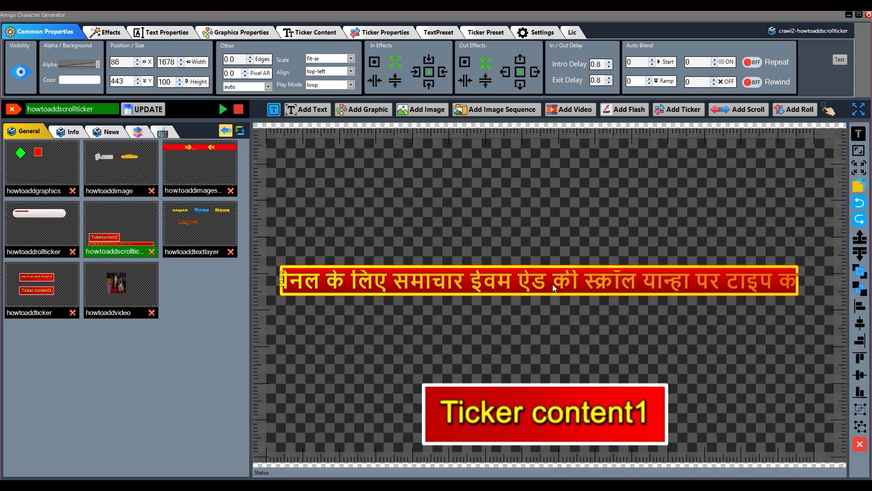
Reopen the Hindi scroll's text and choose English as source and Hindi as target language for translation
{"action": "double_click", "coordinate": [436, 293]}
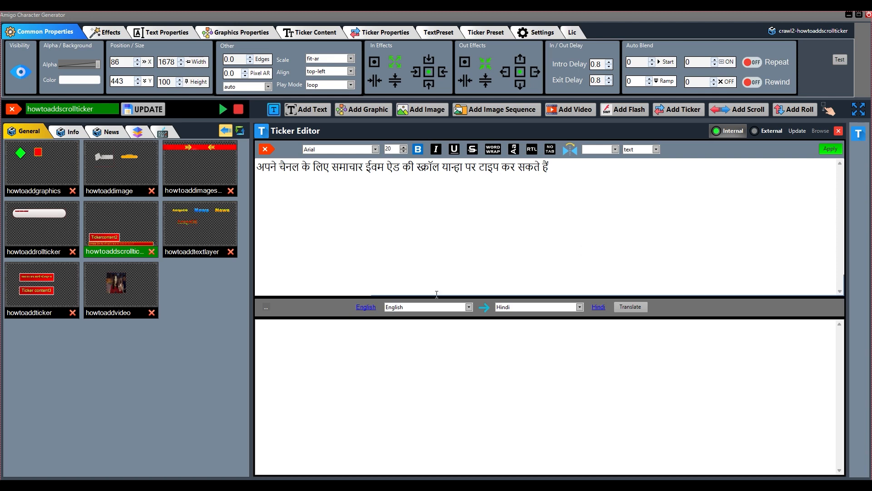
{"action": "left_click", "coordinate": [468, 307]}
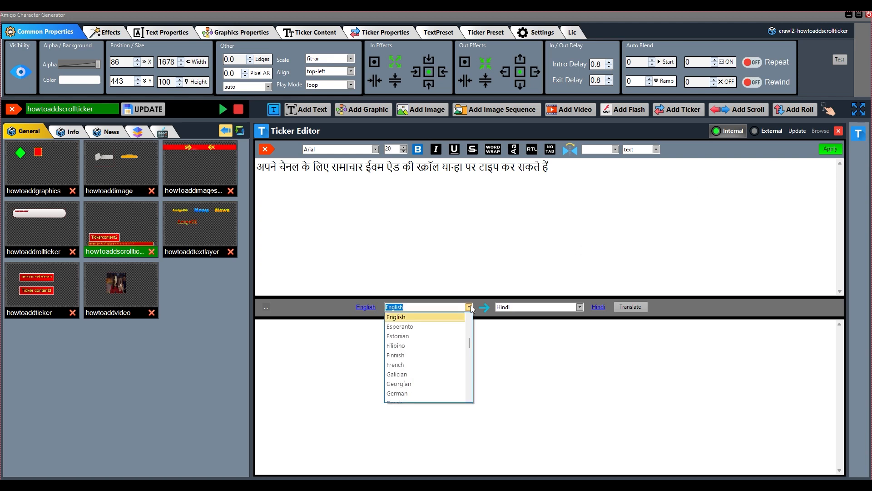
{"action": "left_click", "coordinate": [469, 307]}
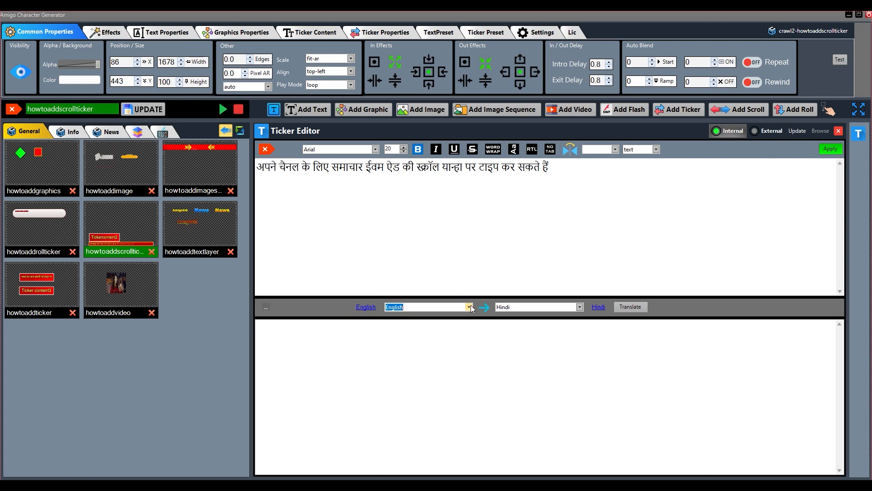
{"action": "left_click", "coordinate": [581, 307]}
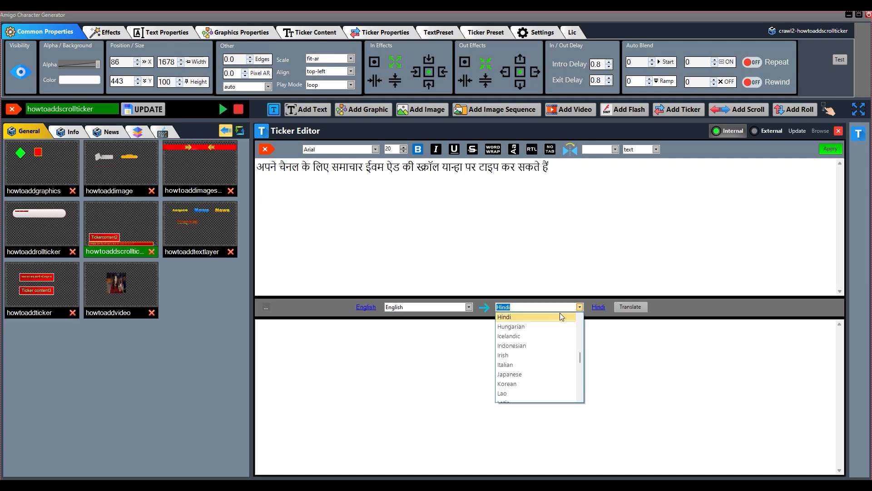
{"action": "left_click", "coordinate": [560, 313]}
{"action": "left_click", "coordinate": [426, 343]}
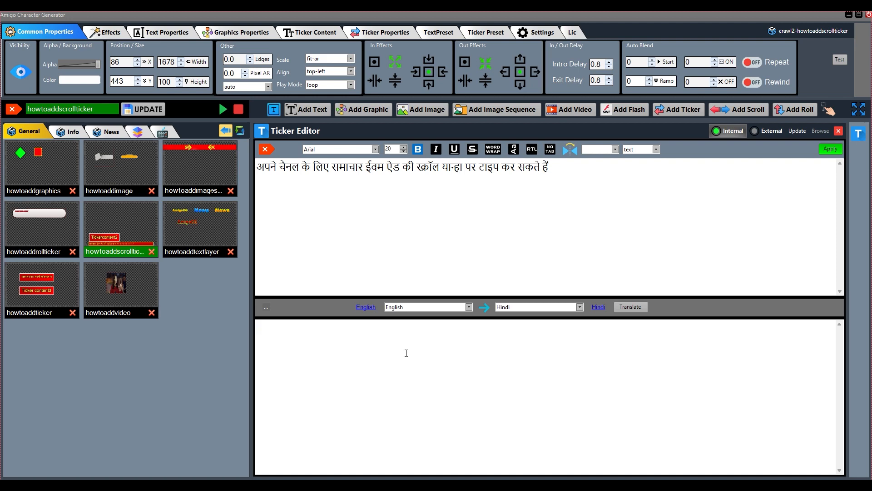
Translate "yanha aap anpi news scroll or advertisment text scroll type kar sakten he" into Hindi and apply it to the scroll
{"action": "type", "text": "yanha aap anpi "}
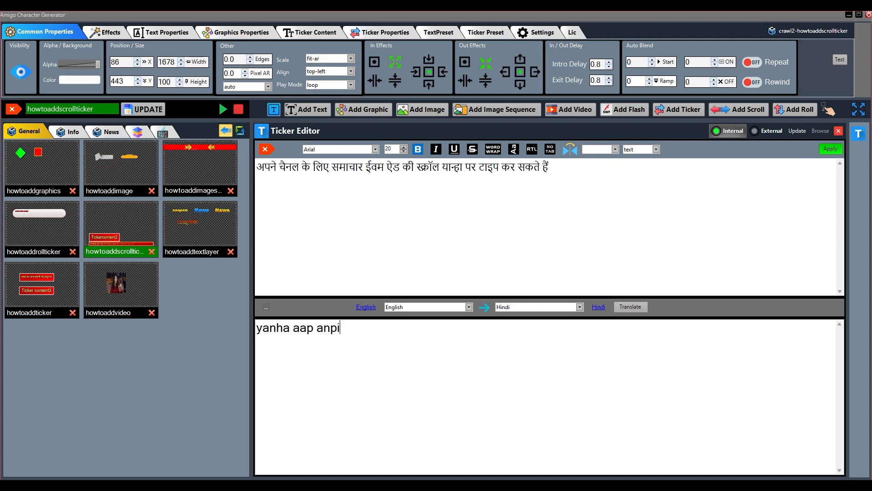
{"action": "type", "text": "news scroll or advertisment text scroll"}
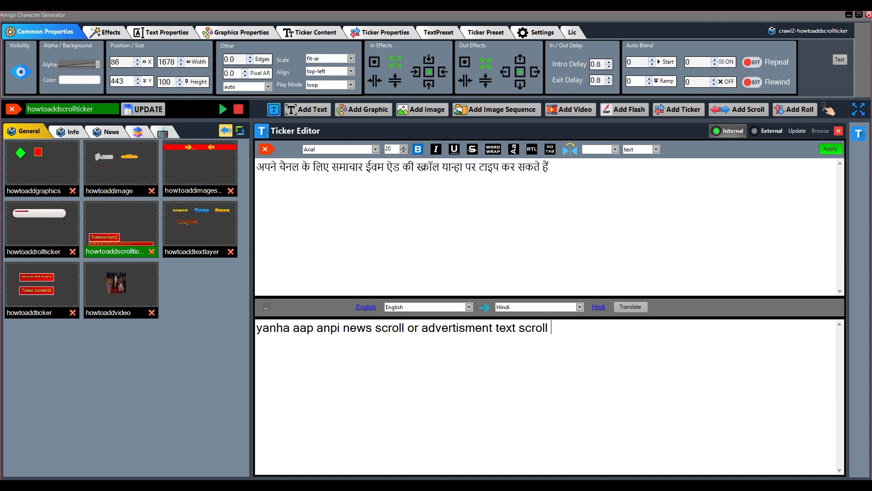
{"action": "type", "text": " type kar sakten he"}
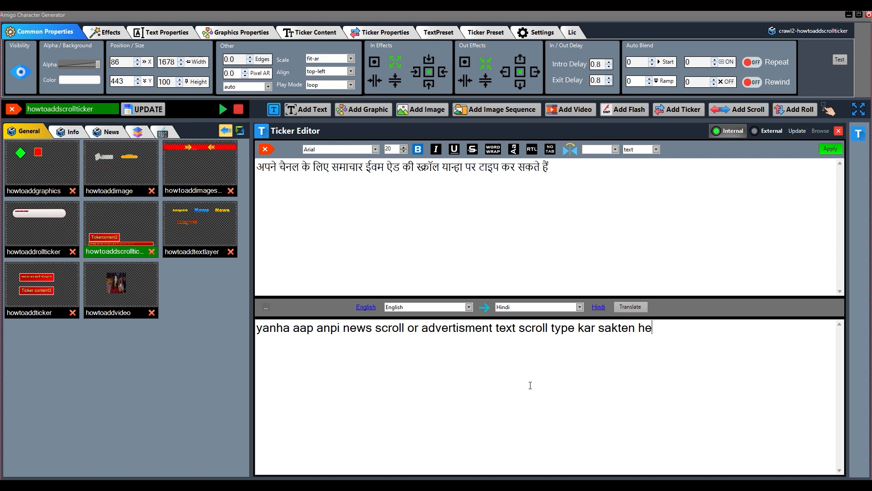
{"action": "left_click", "coordinate": [633, 306]}
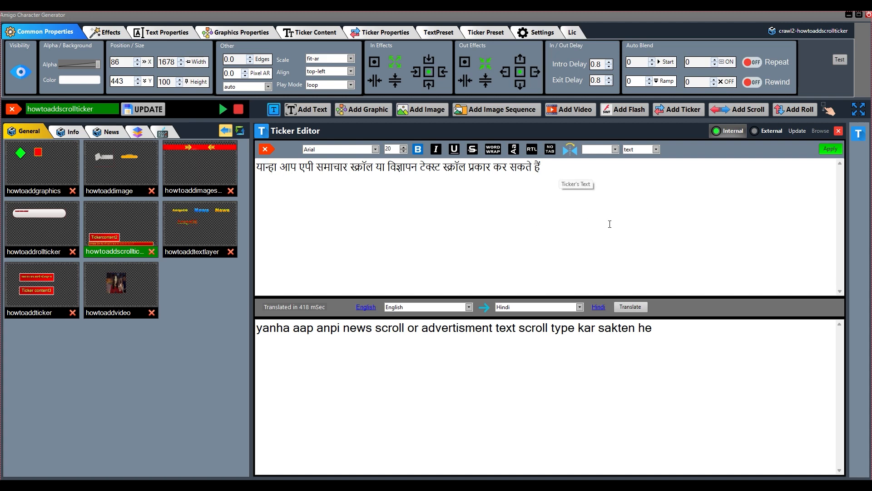
{"action": "left_click", "coordinate": [838, 149]}
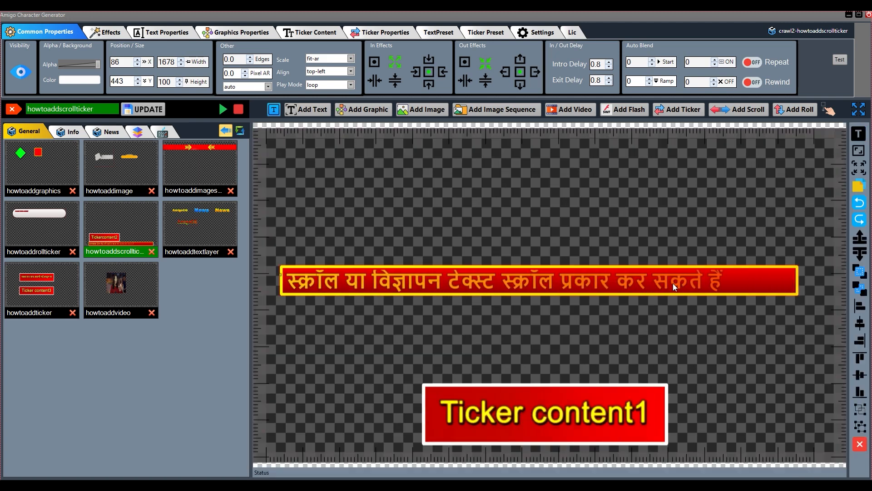
Shift the Hindi scroll to X 89, Y 459 and add a new ticker above it at X 483, Y 242
{"action": "left_click_drag", "start_coordinate": [670, 291], "coordinate": [670, 292]}
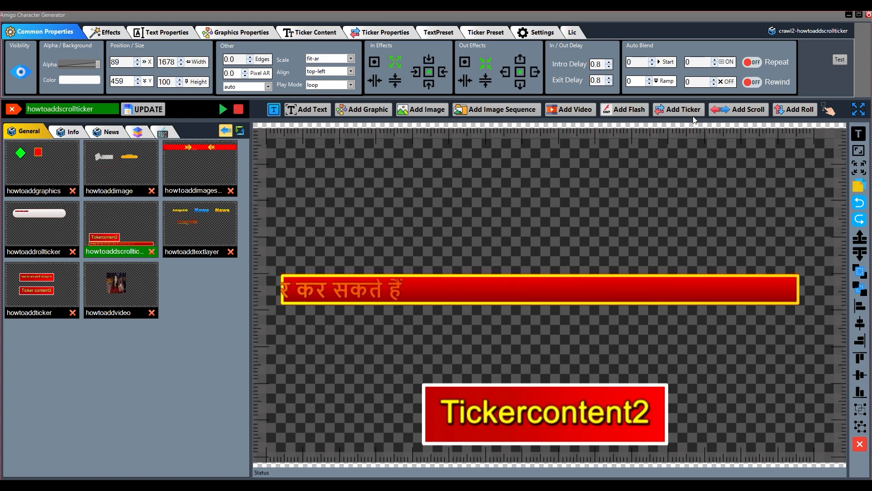
{"action": "left_click_drag", "start_coordinate": [673, 200], "coordinate": [461, 223]}
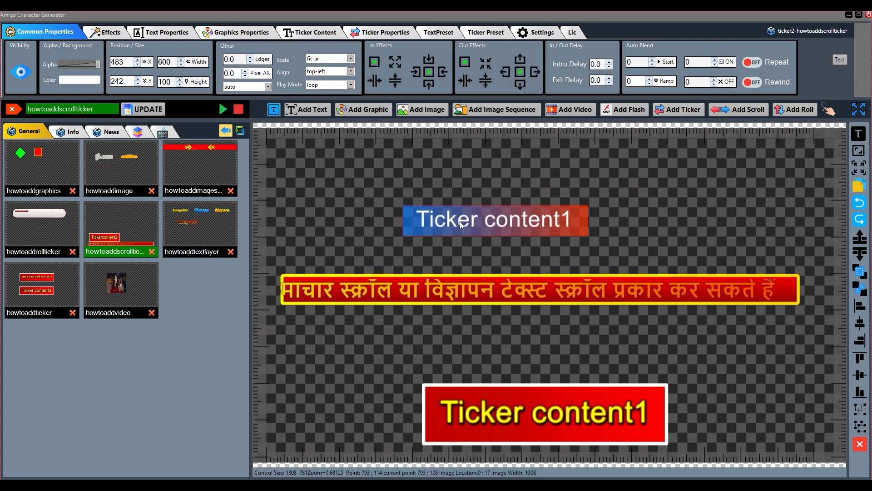
Set the new ticker's content type to date-time and move the ticker to X 521, Y 237
{"action": "left_click", "coordinate": [857, 136]}
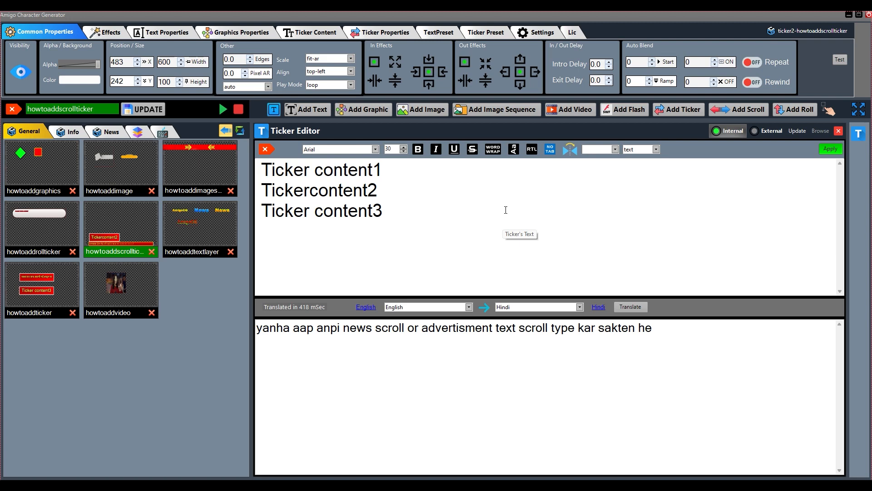
{"action": "left_click", "coordinate": [656, 149]}
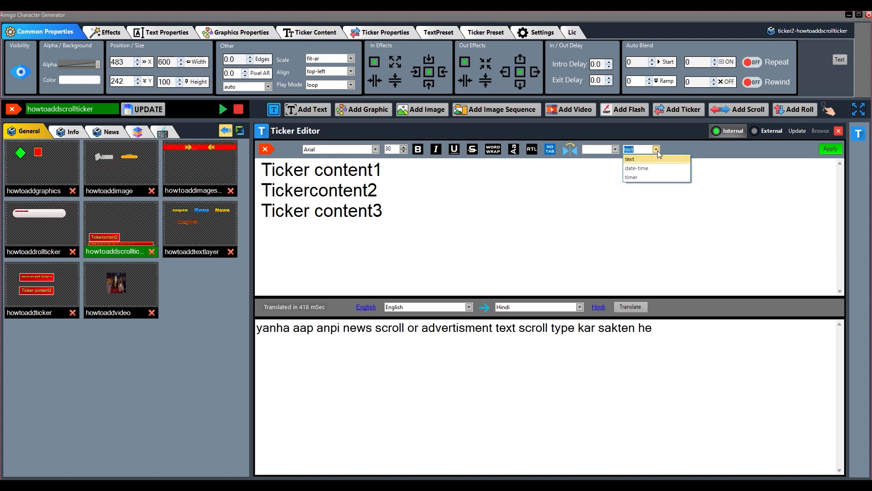
{"action": "left_click", "coordinate": [648, 167]}
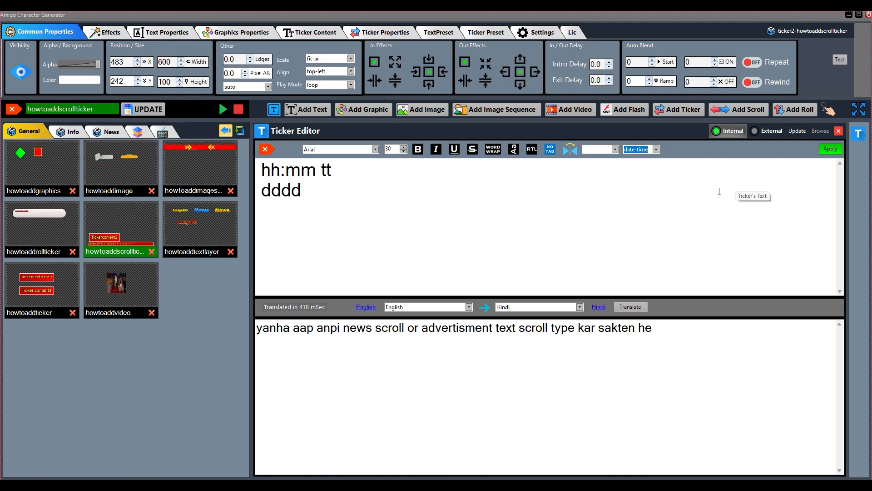
{"action": "left_click", "coordinate": [830, 150]}
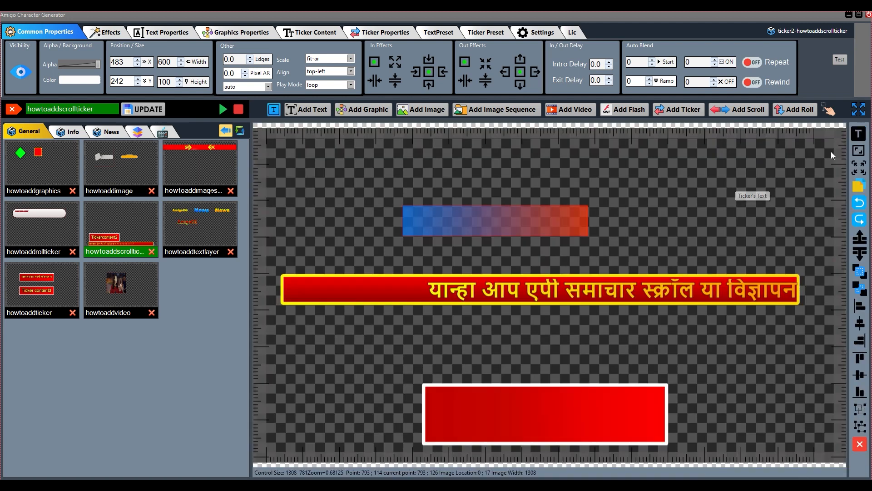
{"action": "left_click_drag", "start_coordinate": [544, 220], "coordinate": [554, 212]}
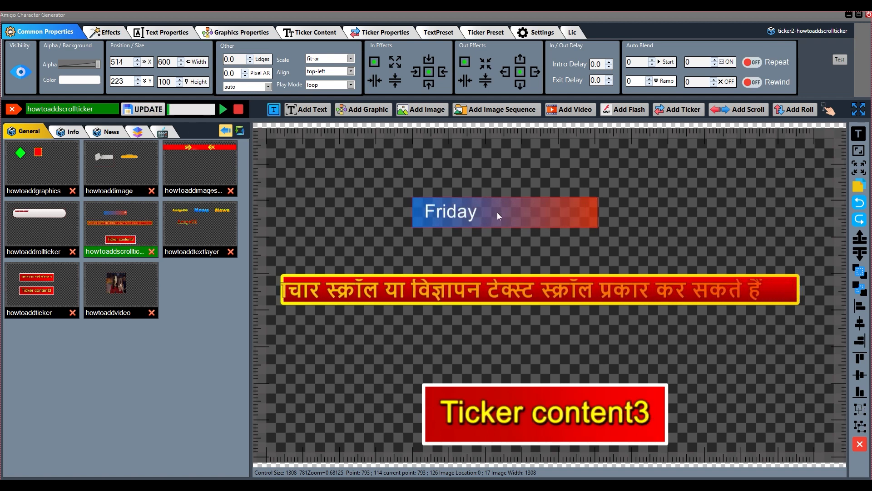
{"action": "left_click_drag", "start_coordinate": [497, 211], "coordinate": [500, 218]}
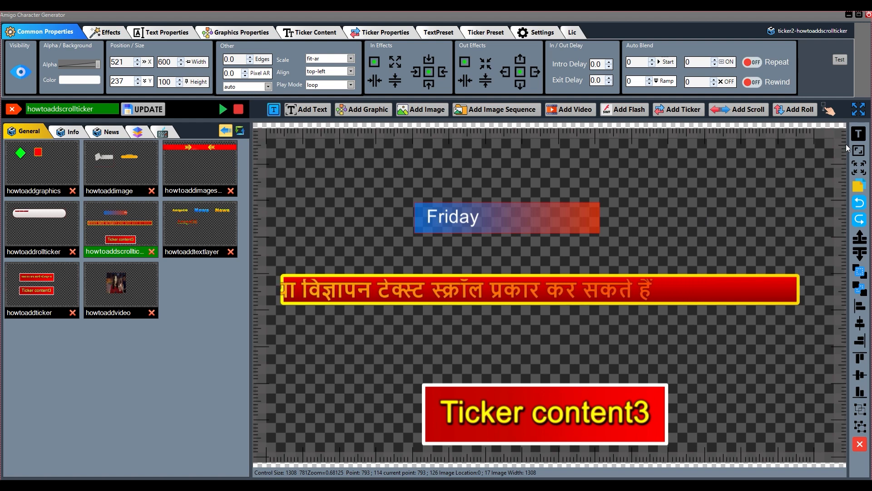
Examine the content types offered for the date-time ticker in the Ticker Editor, keeping date-time
{"action": "left_click", "coordinate": [859, 134]}
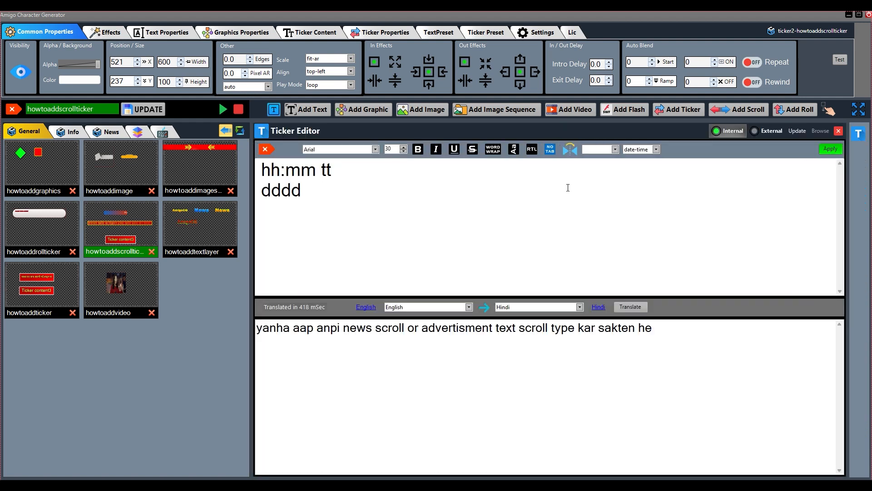
{"action": "left_click", "coordinate": [656, 149]}
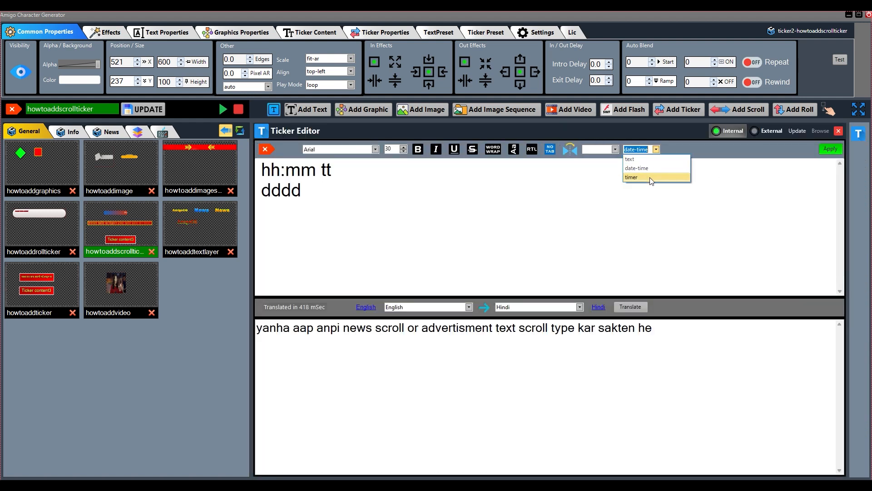
{"action": "left_click", "coordinate": [657, 151]}
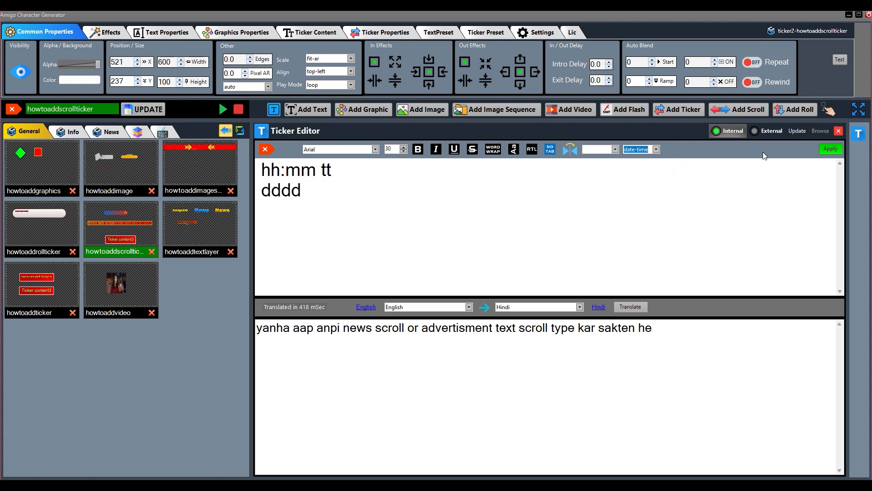
{"action": "left_click", "coordinate": [830, 149]}
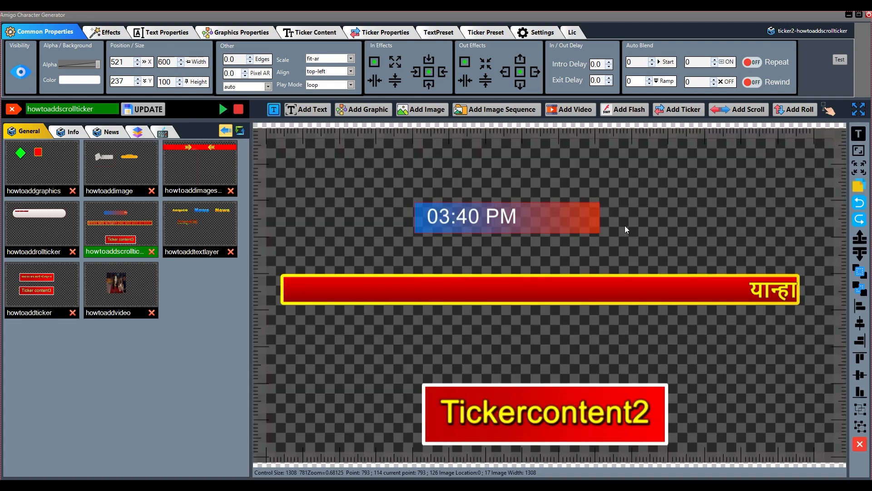
Move the date-time ticker to X 554, Y 339 and the Hindi scroll to X 99, Y 540
{"action": "left_click_drag", "start_coordinate": [526, 222], "coordinate": [527, 225]}
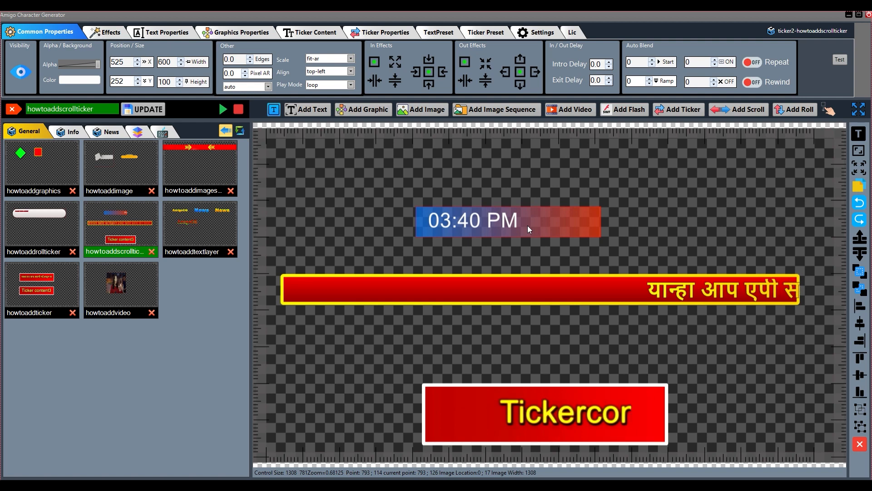
{"action": "left_click_drag", "start_coordinate": [528, 225], "coordinate": [535, 226]}
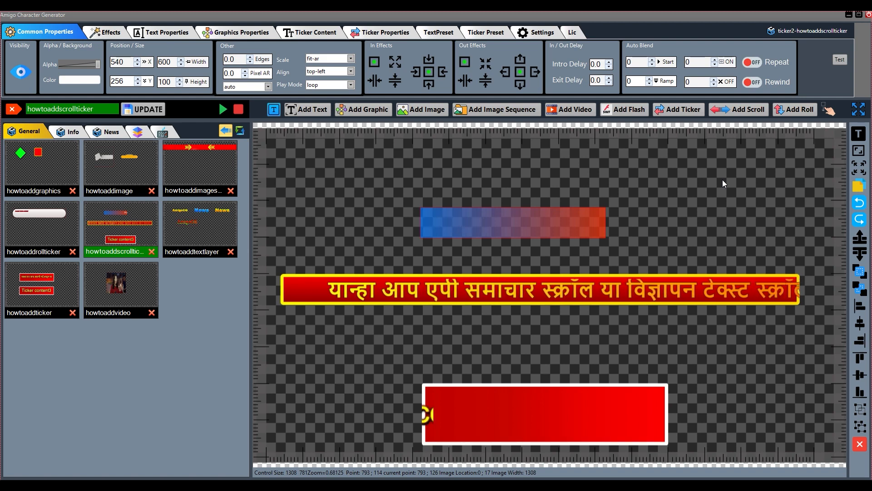
{"action": "left_click_drag", "start_coordinate": [550, 220], "coordinate": [552, 230]}
{"action": "left_click_drag", "start_coordinate": [558, 281], "coordinate": [563, 321]}
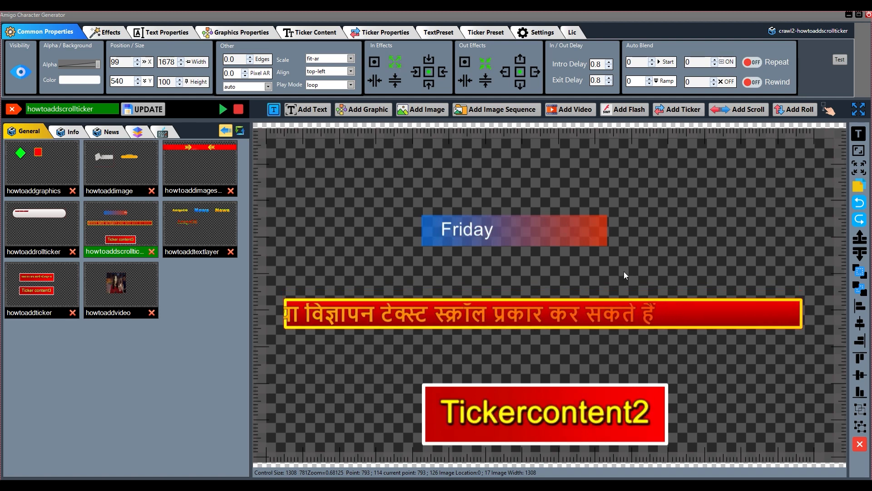
{"action": "left_click_drag", "start_coordinate": [557, 237], "coordinate": [560, 256]}
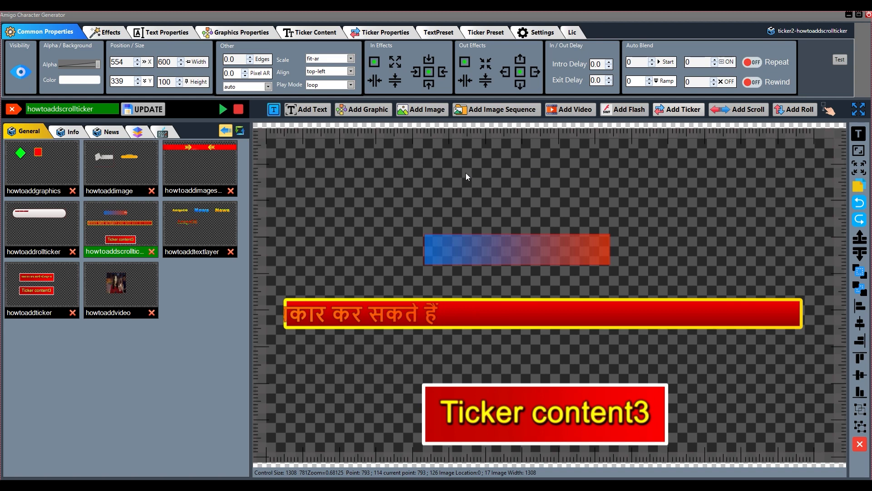
Add another ticker above the date-time ticker at X 533, Y 92 and enlarge its height to 171
{"action": "left_click", "coordinate": [672, 111]}
{"action": "left_click", "coordinate": [609, 169]}
{"action": "left_click_drag", "start_coordinate": [638, 183], "coordinate": [448, 186]}
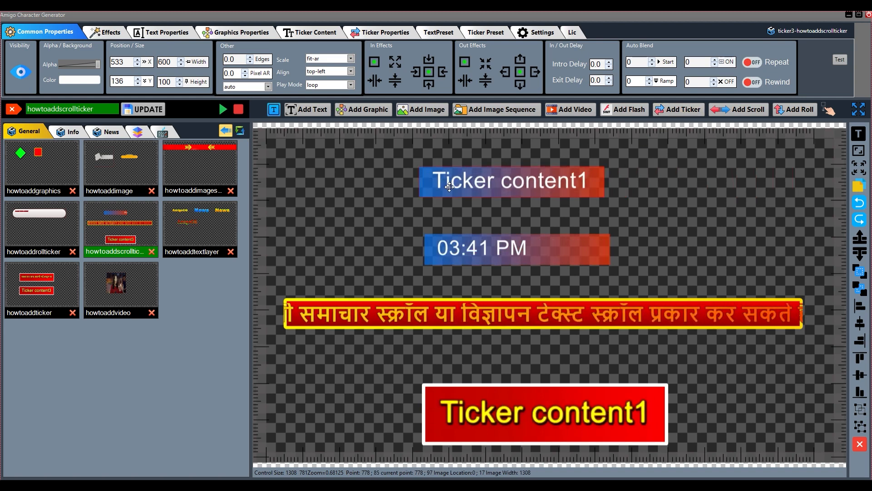
{"action": "mouse_move", "coordinate": [531, 202]}
{"action": "left_mouse_down"}
{"action": "mouse_move", "coordinate": [531, 222]}
{"action": "mouse_move", "coordinate": [527, 187]}
{"action": "left_mouse_up"}
Replace the newest ticker's three default lines with the Hindi translation of the source sentence already entered
{"action": "double_click", "coordinate": [529, 188]}
{"action": "left_click_drag", "start_coordinate": [399, 217], "coordinate": [260, 165]}
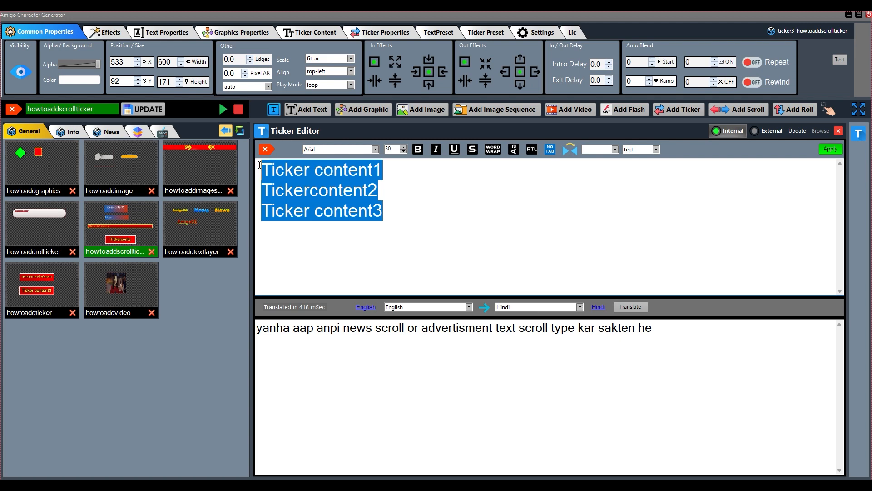
{"action": "key", "text": "Delete"}
{"action": "left_click", "coordinate": [629, 307]}
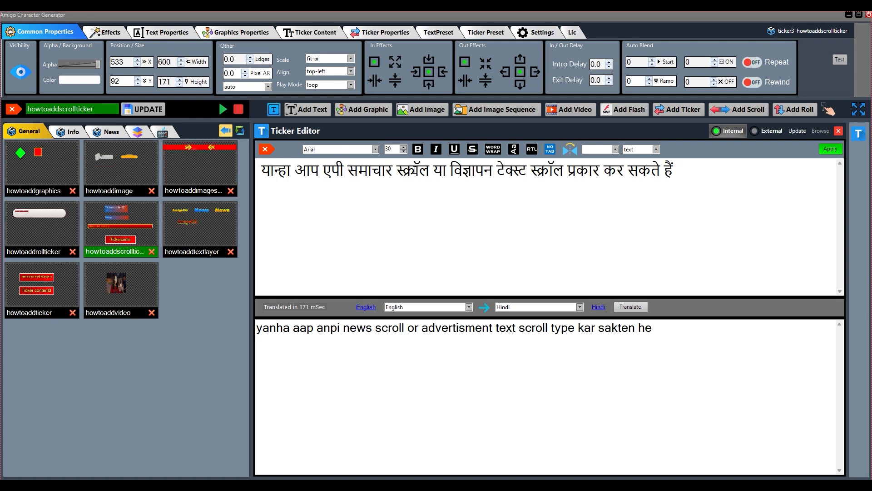
Set the font of the top ticker's Hindi text to HKUniBold and apply it
{"action": "left_click", "coordinate": [337, 148]}
{"action": "type", "text": "hk"}
{"action": "left_click", "coordinate": [376, 149]}
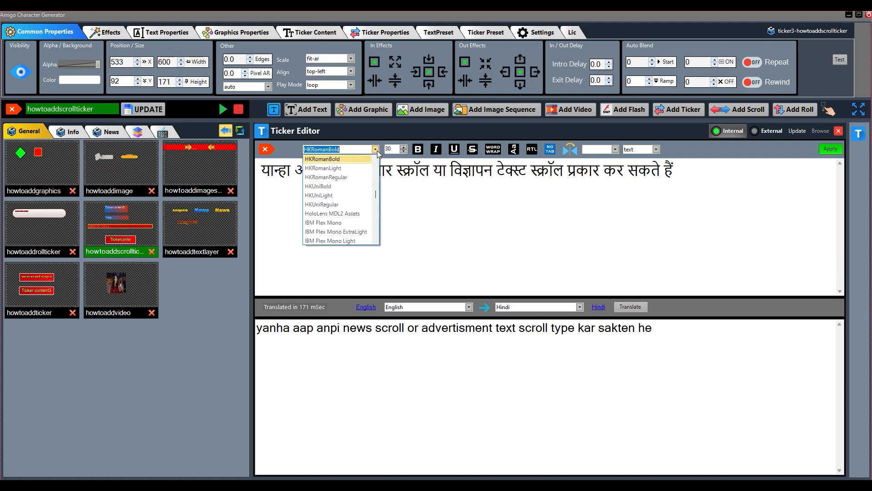
{"action": "left_click", "coordinate": [352, 161]}
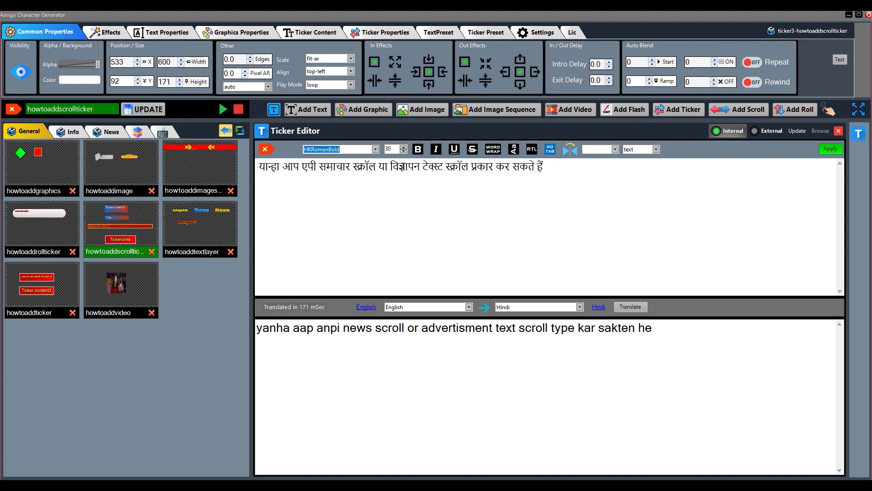
{"action": "left_click", "coordinate": [375, 149]}
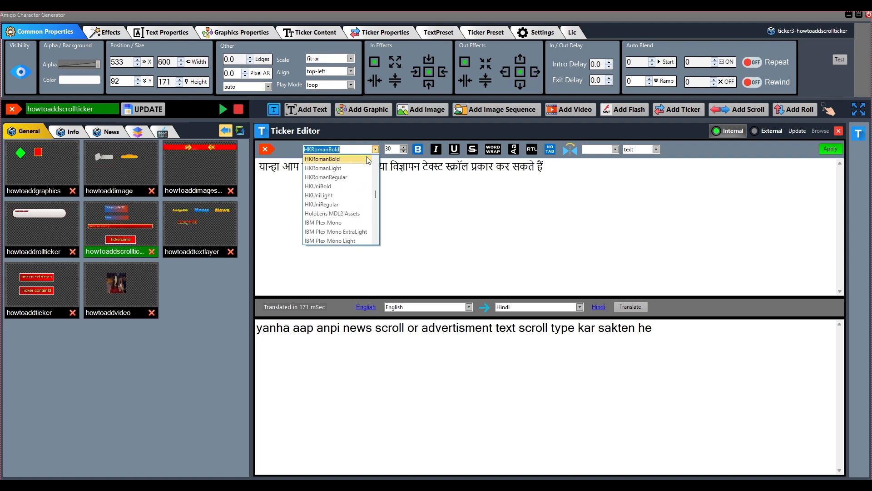
{"action": "left_click", "coordinate": [339, 186]}
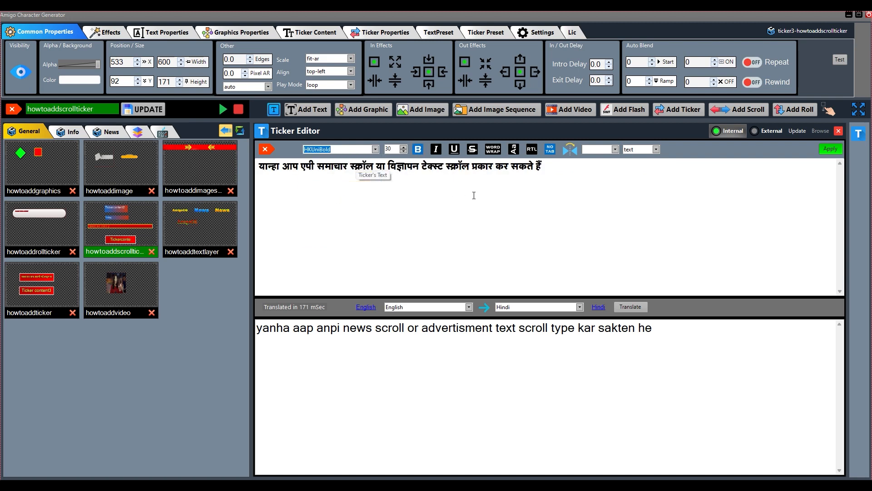
{"action": "left_click", "coordinate": [827, 151]}
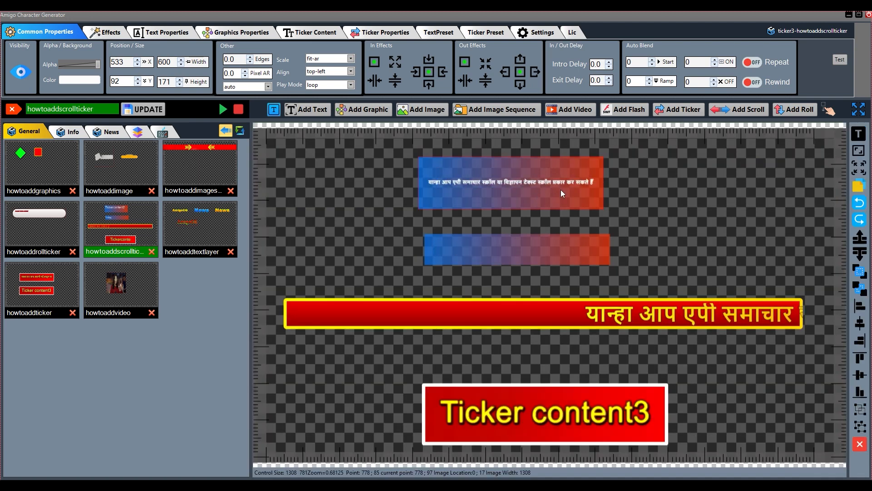
Turn on word wrap for the top ticker's Hindi text, apply it and update the template
{"action": "double_click", "coordinate": [522, 184]}
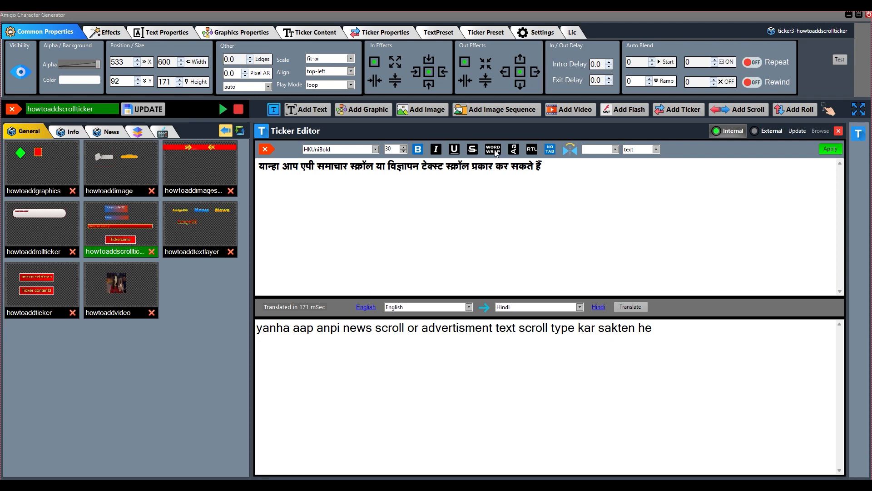
{"action": "left_click", "coordinate": [831, 150]}
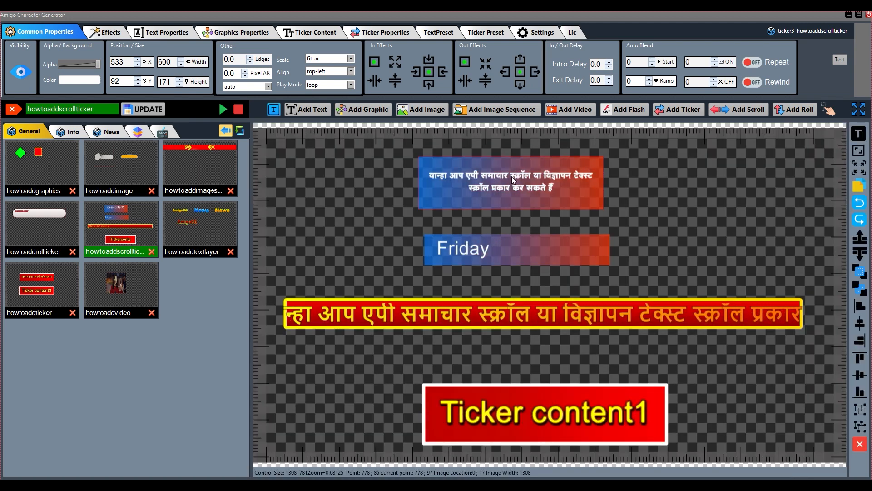
{"action": "left_click", "coordinate": [145, 109]}
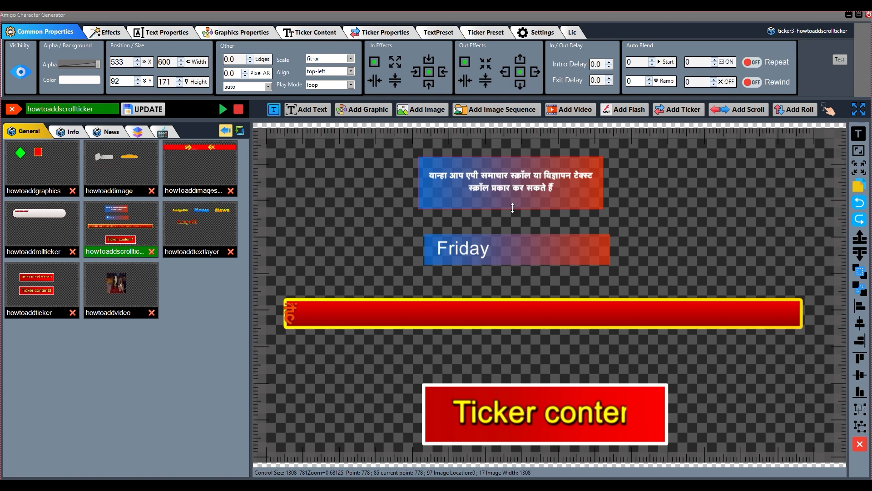
Switch the top ticker to external content and add a row reading "type here your news scroll text line here"
{"action": "double_click", "coordinate": [513, 205]}
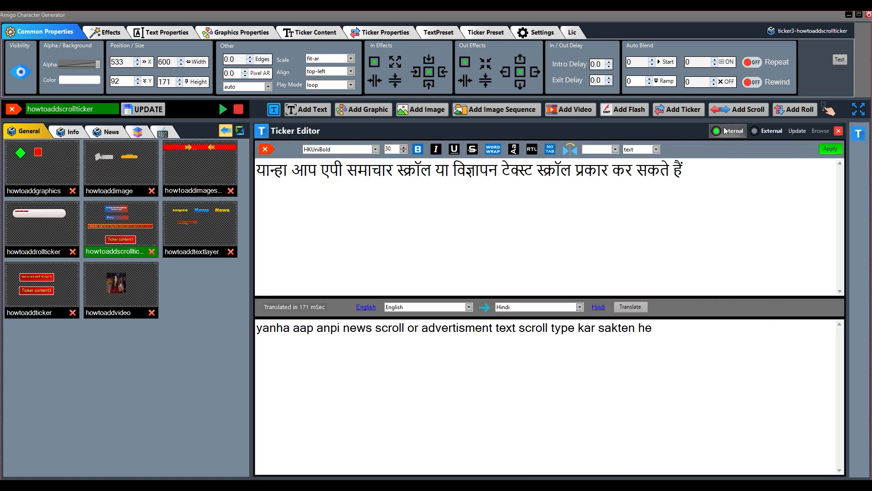
{"action": "left_click", "coordinate": [756, 133]}
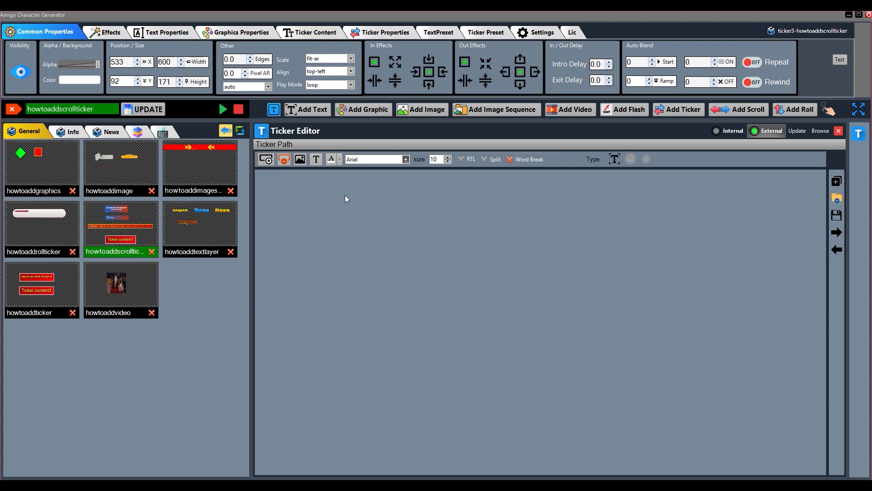
{"action": "left_click", "coordinate": [263, 160]}
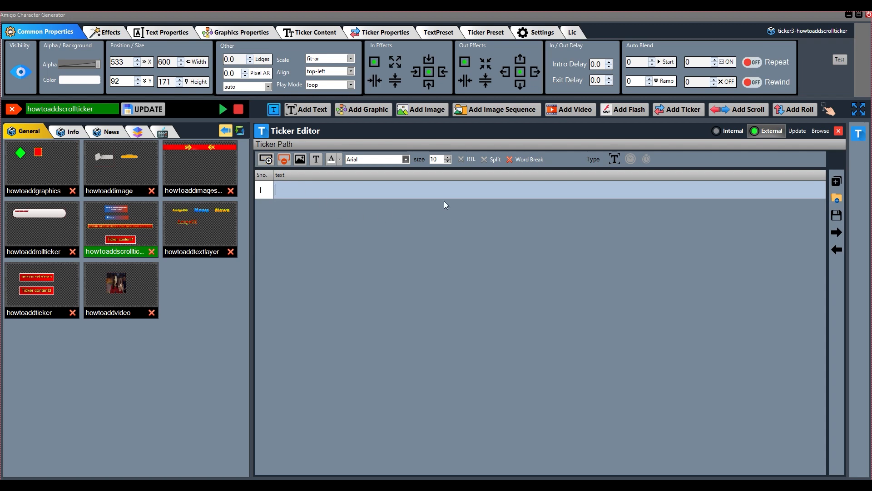
{"action": "left_click", "coordinate": [394, 191]}
{"action": "type", "text": "type here your news scroll te"}
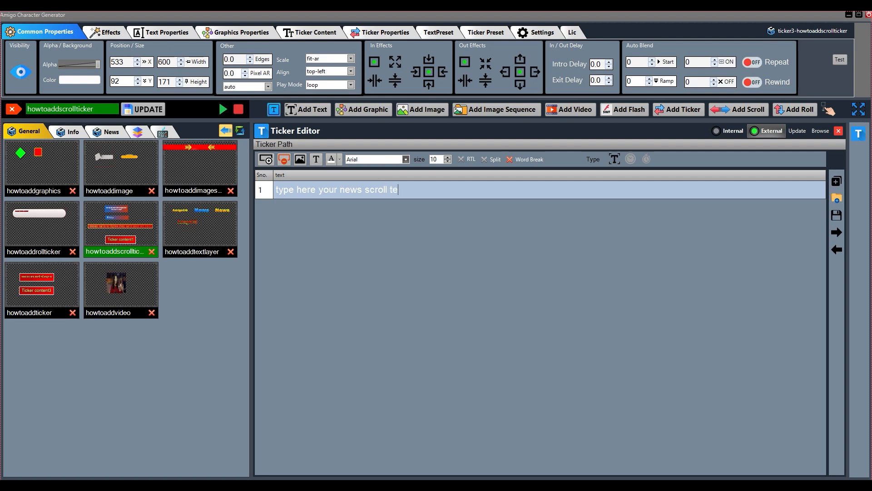
{"action": "type", "text": "xt line here"}
Save the external ticker content to the Desktop under the file name test
{"action": "left_click", "coordinate": [837, 214]}
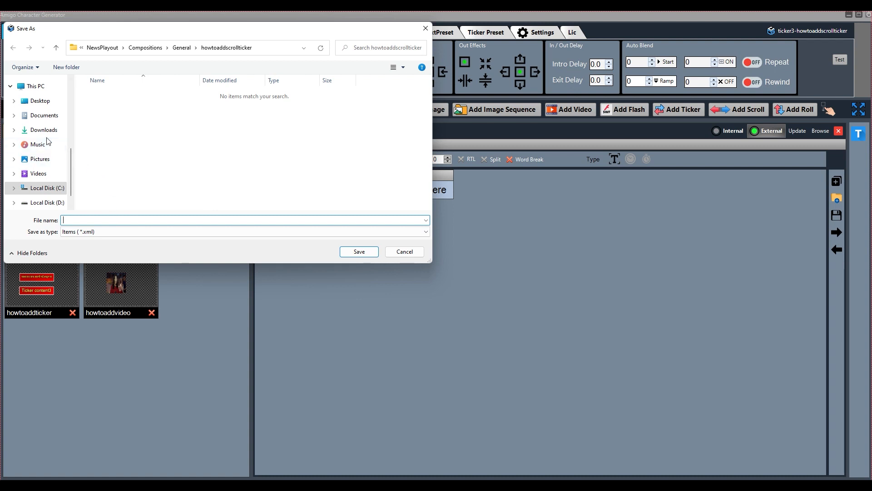
{"action": "left_click", "coordinate": [44, 102]}
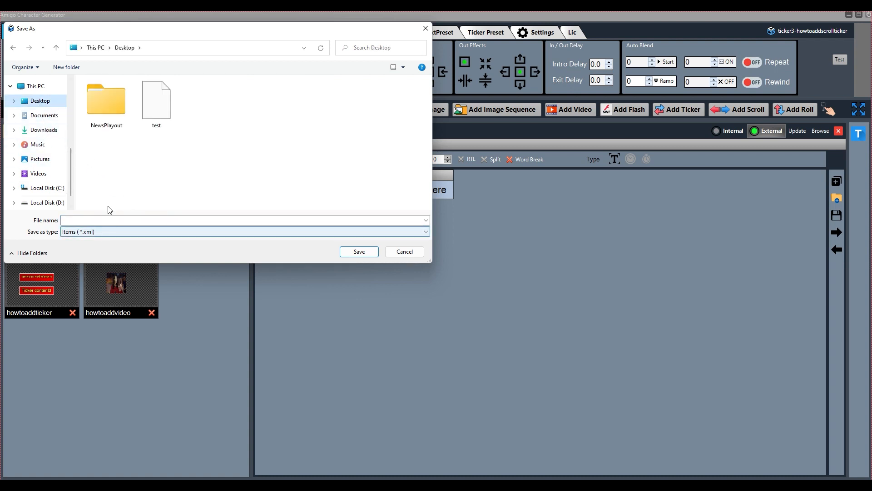
{"action": "left_click", "coordinate": [154, 109]}
{"action": "left_click_drag", "start_coordinate": [86, 220], "coordinate": [56, 221]}
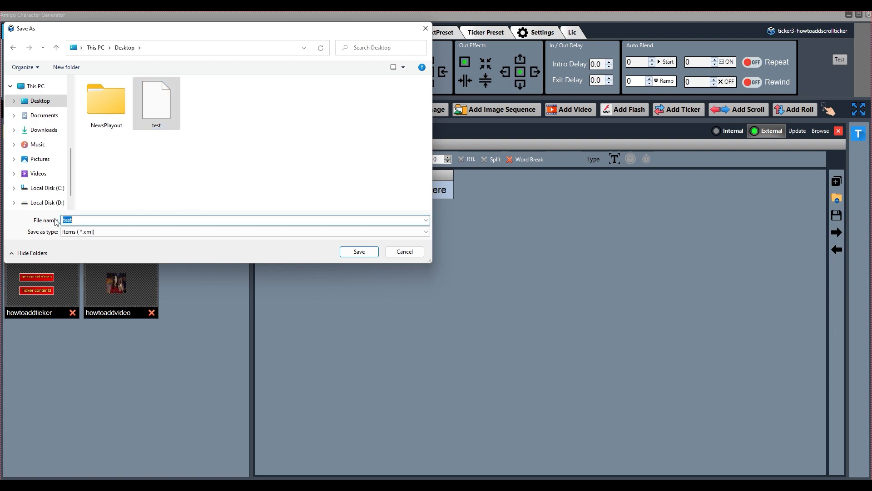
{"action": "type", "text": "te"}
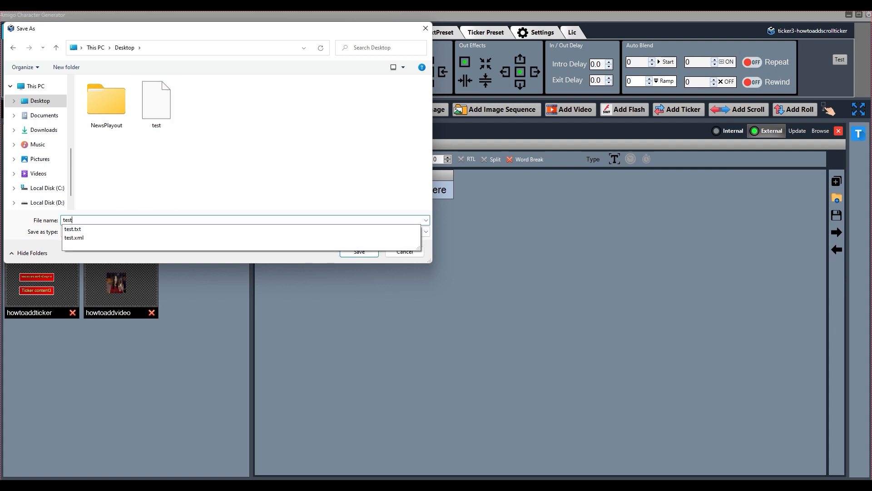
{"action": "type", "text": "st"}
{"action": "left_click", "coordinate": [361, 252]}
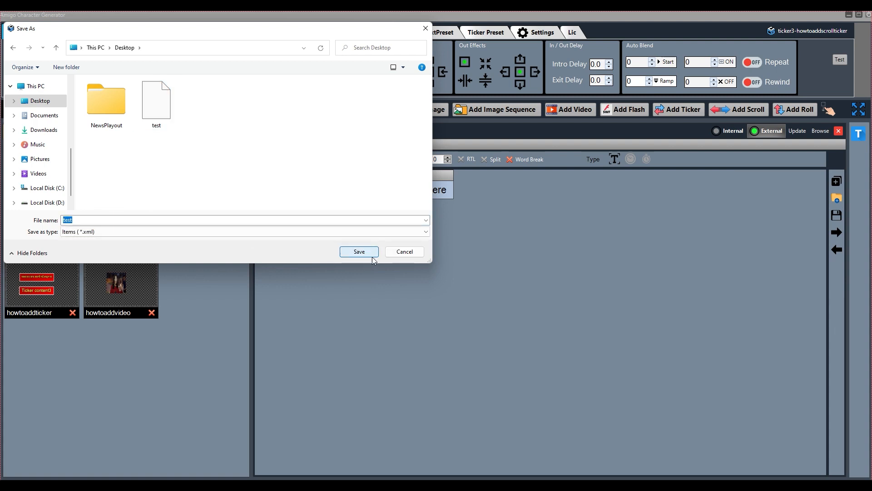
{"action": "left_click", "coordinate": [459, 250]}
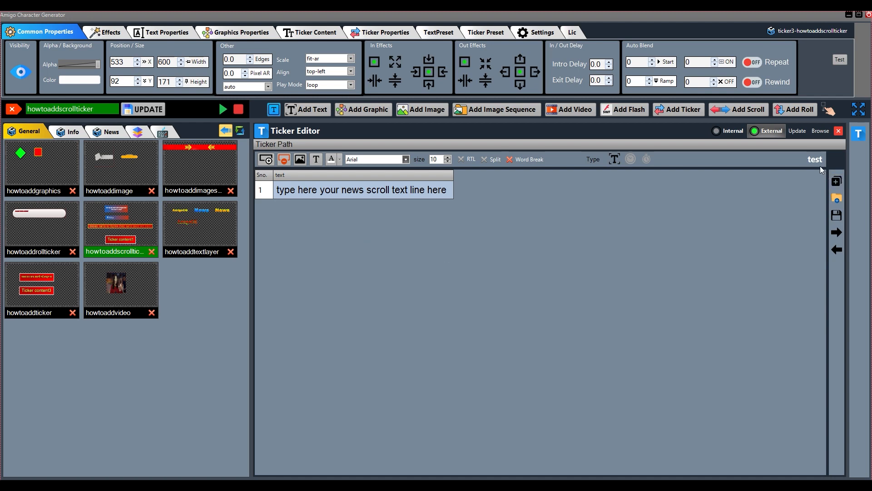
Add six empty rows below the first text row of the external ticker content
{"action": "left_click", "coordinate": [266, 160]}
{"action": "left_click", "coordinate": [266, 159]}
{"action": "left_click", "coordinate": [265, 159]}
{"action": "left_click", "coordinate": [265, 159]}
{"action": "left_click", "coordinate": [266, 159]}
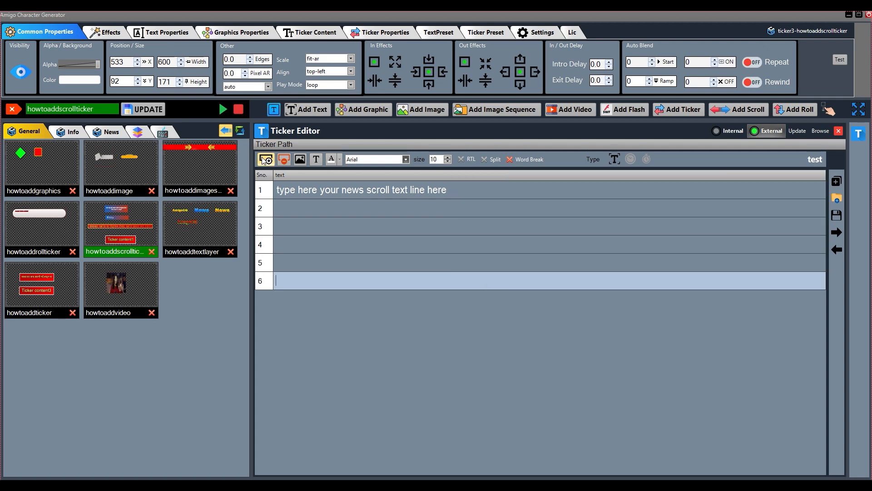
{"action": "left_click", "coordinate": [266, 160]}
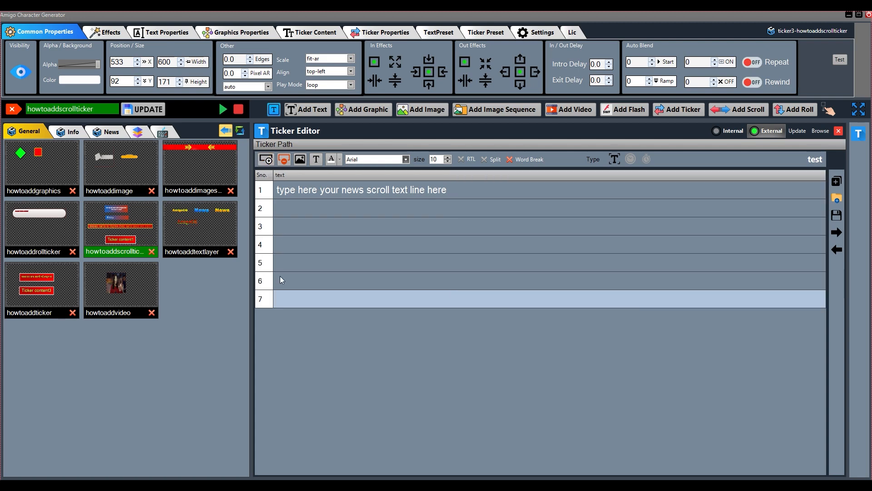
Delete the six empty rows, keeping only the first text row
{"action": "left_click", "coordinate": [265, 298]}
{"action": "left_click", "coordinate": [284, 159]}
{"action": "left_click", "coordinate": [284, 159]}
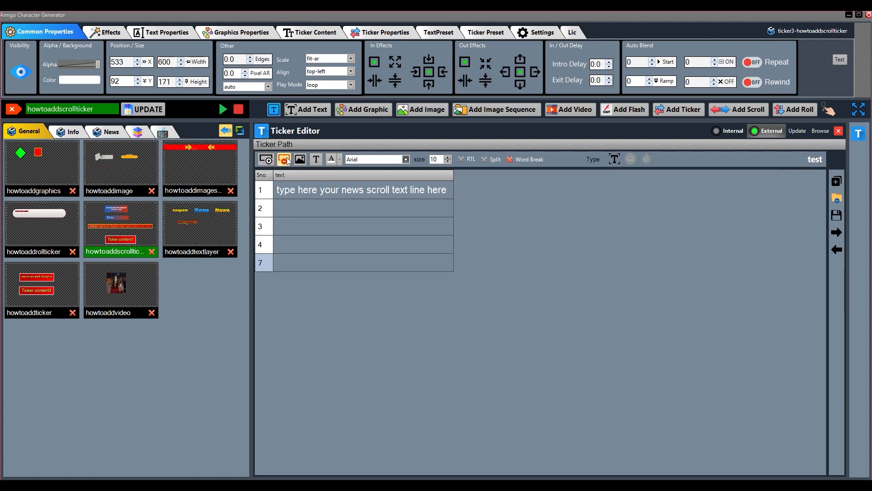
{"action": "left_click", "coordinate": [284, 159]}
{"action": "left_click", "coordinate": [284, 159]}
{"action": "left_click", "coordinate": [284, 159]}
{"action": "left_click", "coordinate": [284, 159]}
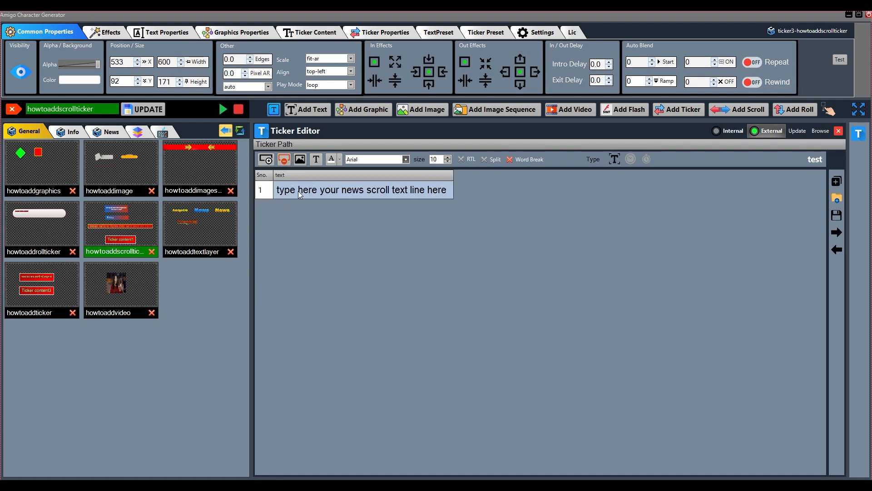
Insert the image file Video from the Desktop after the text in row 1
{"action": "left_click", "coordinate": [298, 194]}
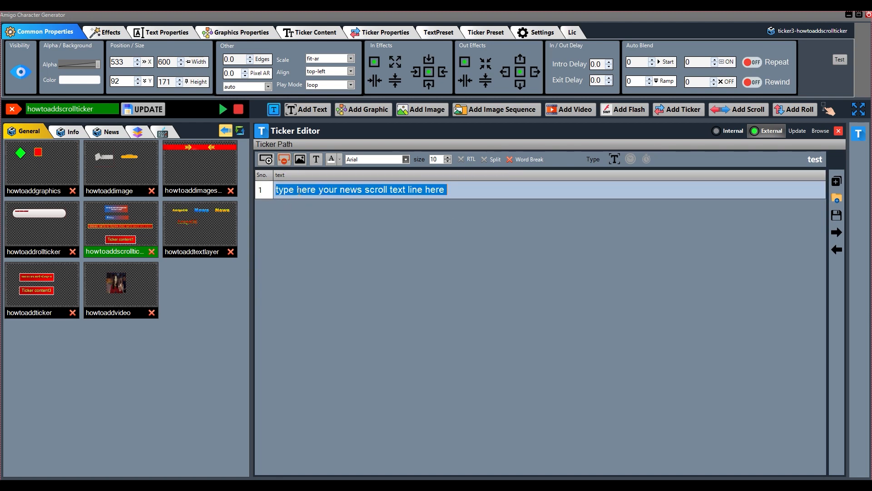
{"action": "left_click", "coordinate": [300, 160]}
{"action": "left_click", "coordinate": [213, 117]}
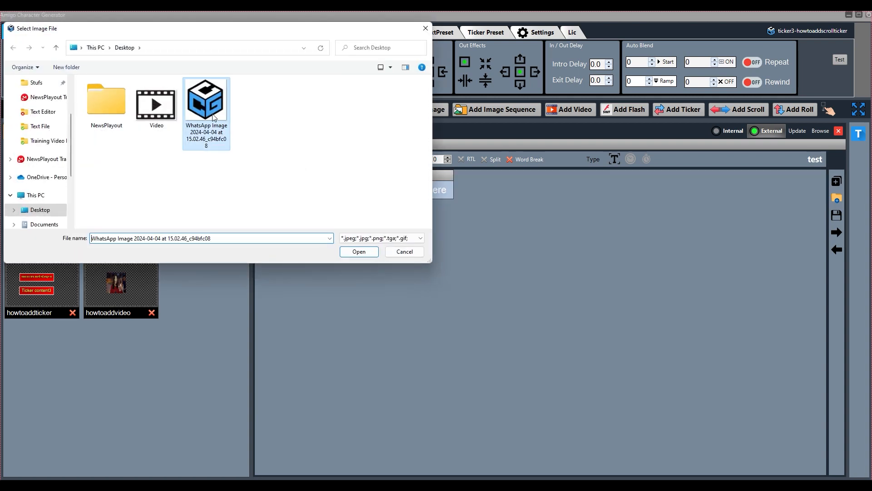
{"action": "left_click", "coordinate": [178, 129]}
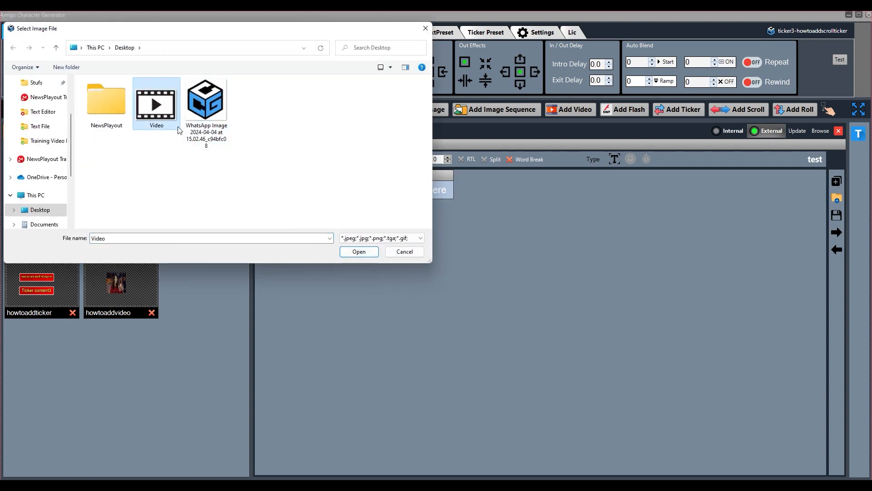
{"action": "left_click", "coordinate": [357, 256]}
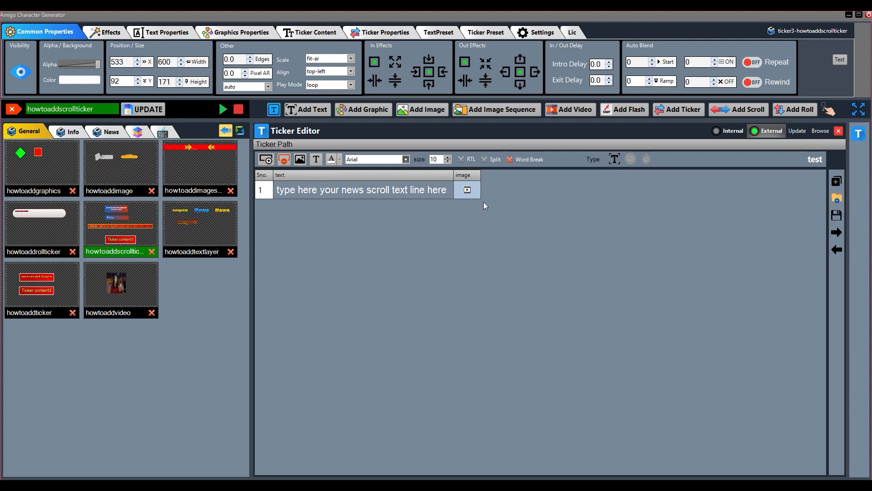
Add a second text cell reading "Advt Scroll text" after the image in row 1 and try to save the content
{"action": "left_click", "coordinate": [316, 160]}
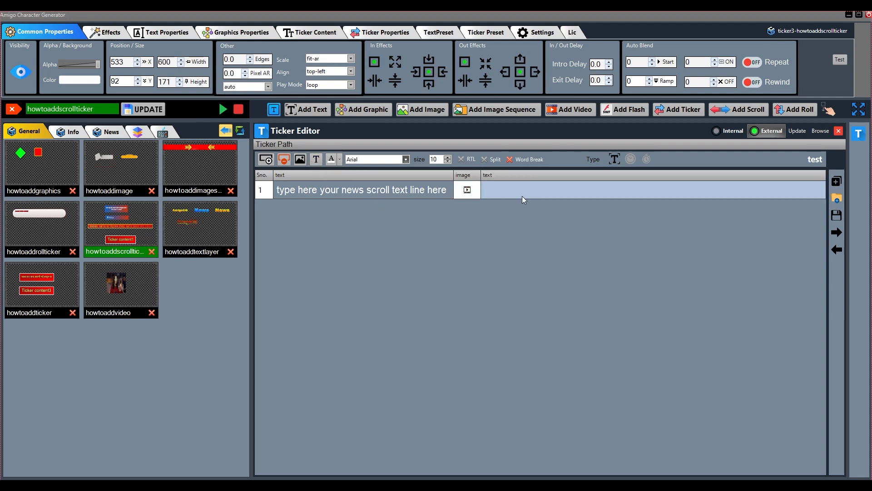
{"action": "type", "text": "Advt Scroll text"}
{"action": "left_click", "coordinate": [837, 215]}
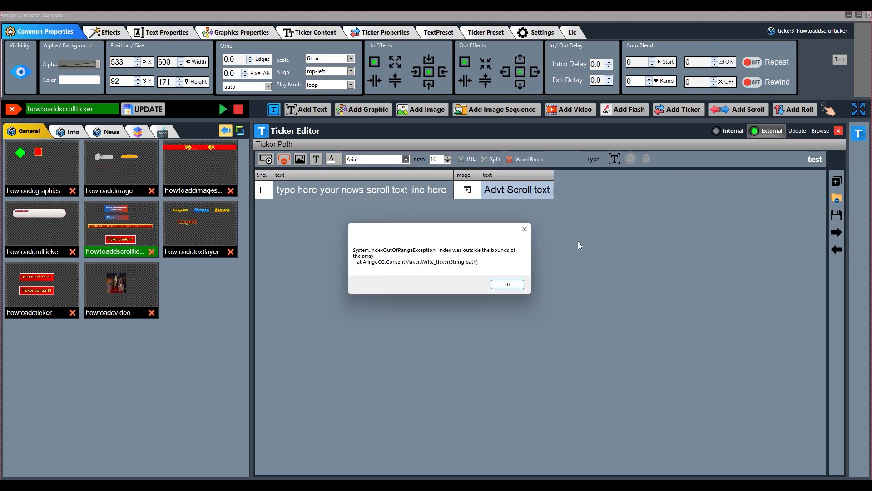
{"action": "left_click", "coordinate": [508, 285]}
Set the first text cell's font to Arial Black and the "Advt Scroll text" cell's font to Bahnschrift
{"action": "left_click", "coordinate": [391, 190]}
{"action": "left_click", "coordinate": [405, 159]}
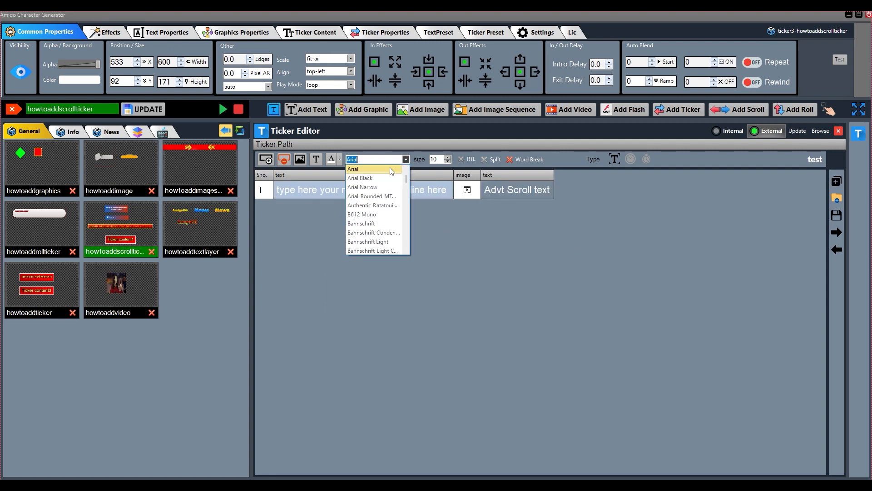
{"action": "left_click", "coordinate": [371, 178]}
{"action": "left_click", "coordinate": [405, 159]}
{"action": "left_click", "coordinate": [368, 221]}
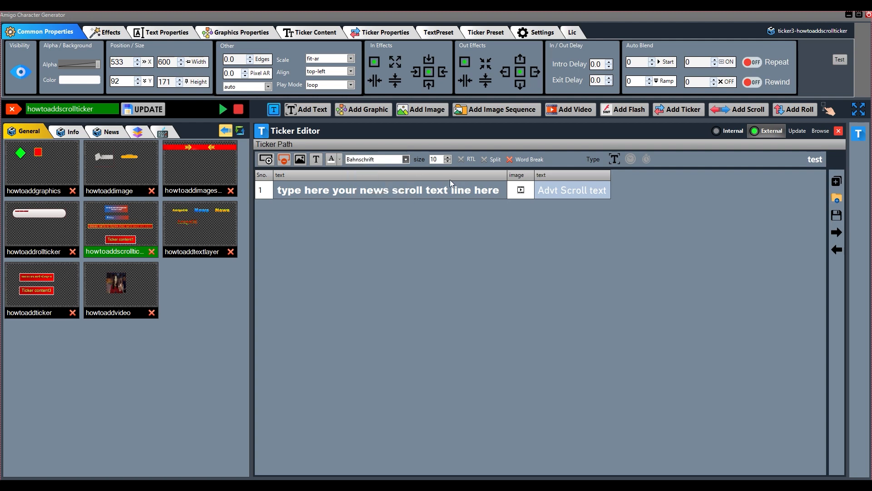
{"action": "double_click", "coordinate": [439, 159]}
Set the ticker path to test.txt on the Desktop and close the Ticker Editor
{"action": "left_click", "coordinate": [820, 131]}
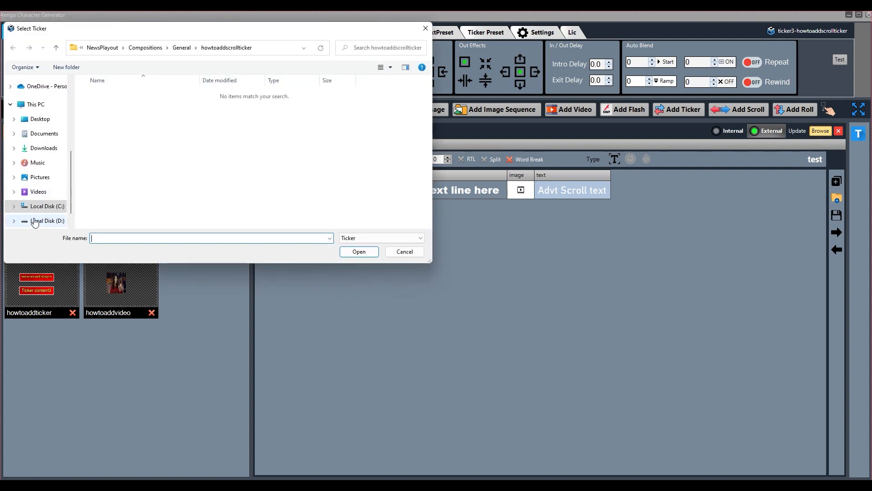
{"action": "left_click", "coordinate": [39, 120]}
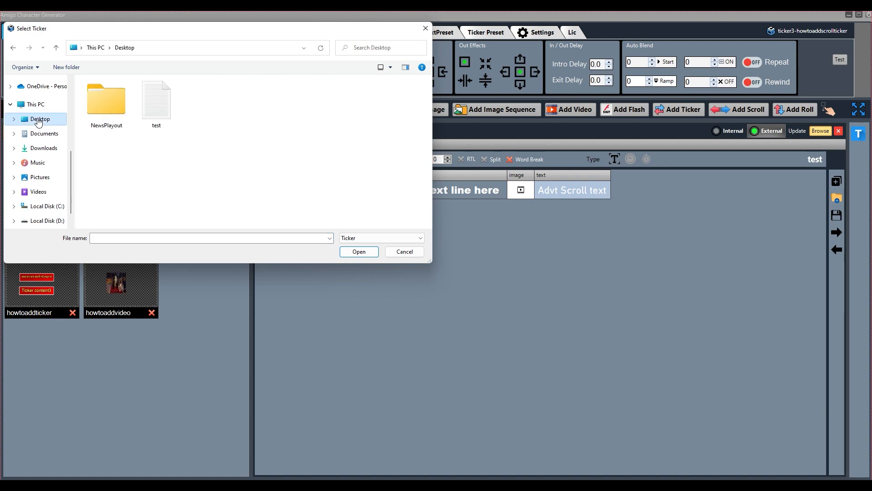
{"action": "left_click", "coordinate": [169, 101]}
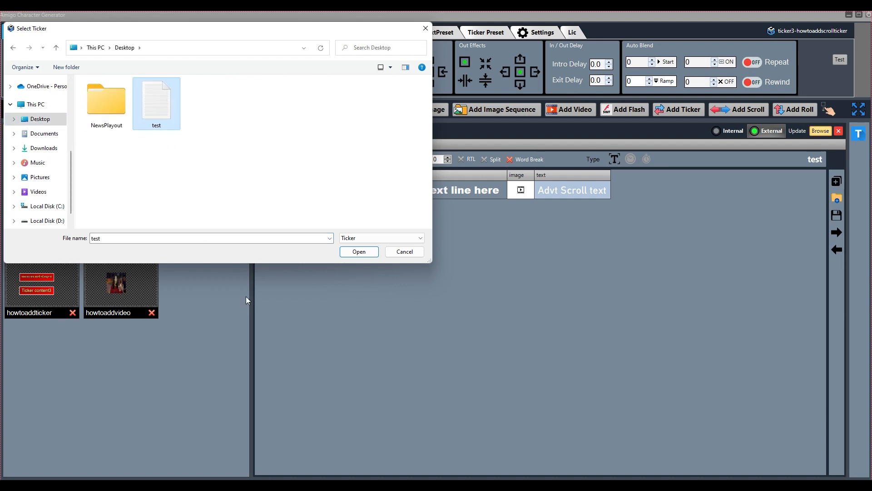
{"action": "left_click", "coordinate": [364, 253]}
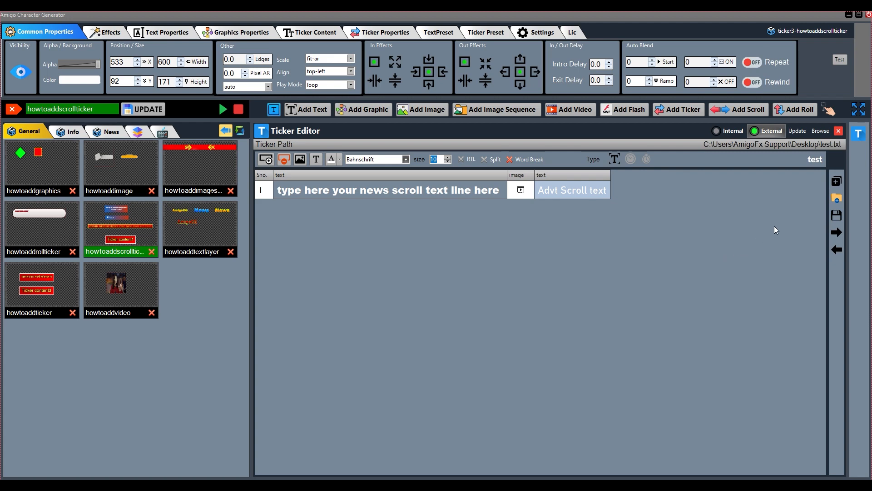
{"action": "left_click", "coordinate": [839, 131]}
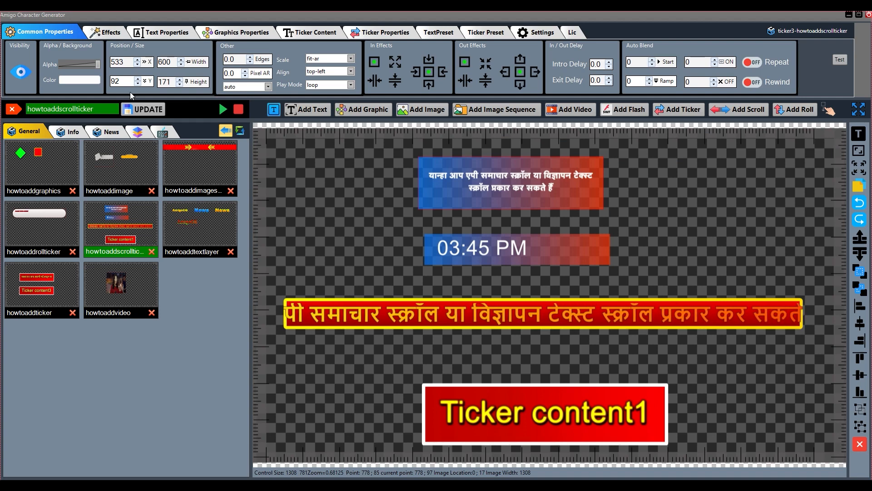